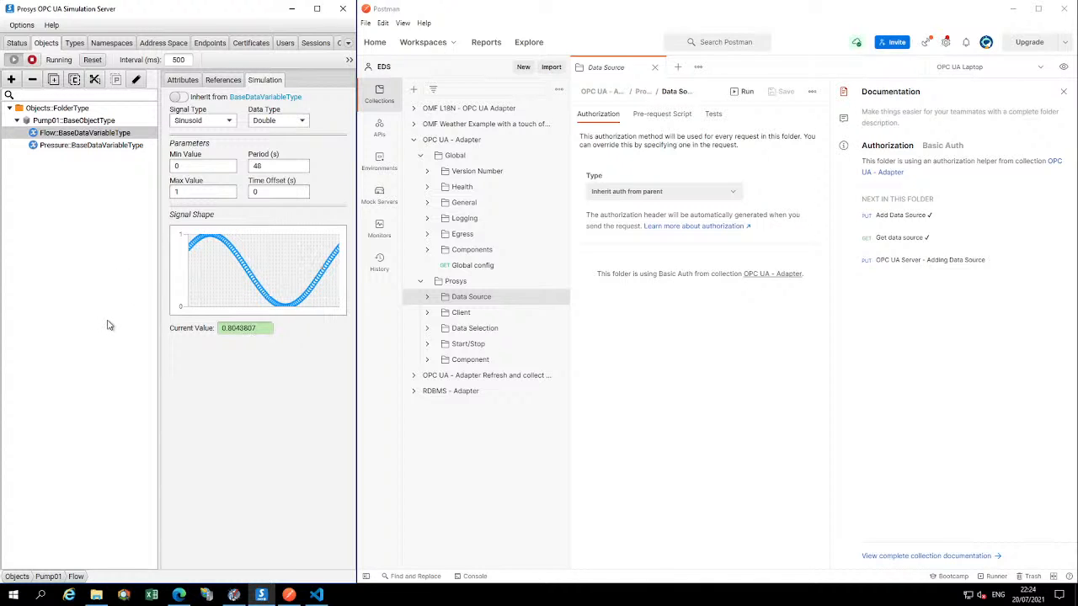
Highlight the Flow and Pressure variables under Pump01 and examine the Flow variable's signal type, parameters and signal shape
key("ctrl+shift+d")
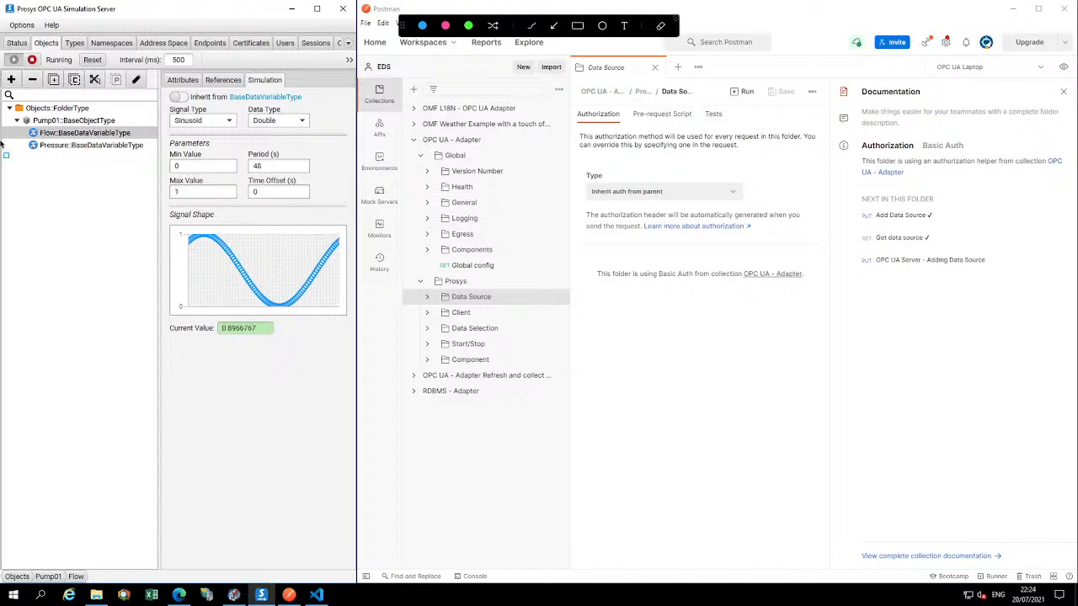
left_click_drag(19, 124, 154, 158)
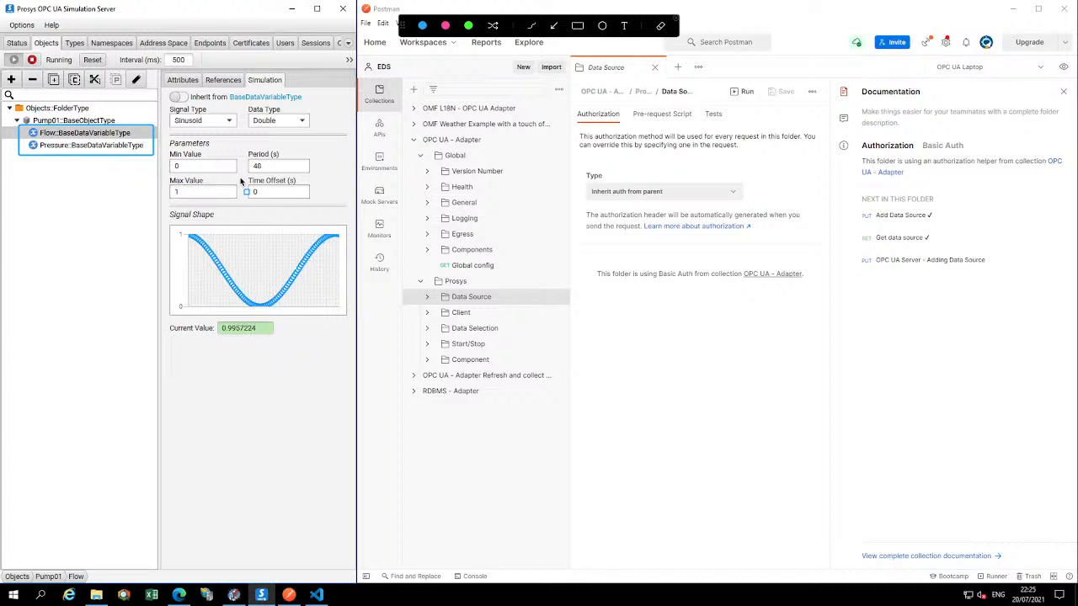
key("Escape")
key("ctrl+alt+g")
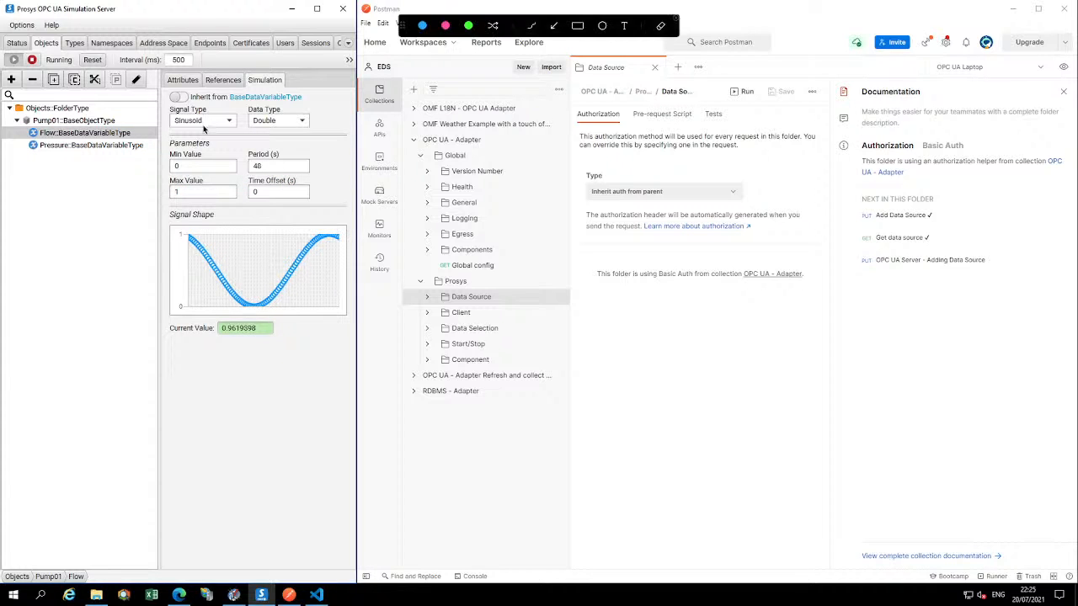
mouse_move(162, 106)
left_mouse_down()
mouse_move(366, 269)
mouse_move(348, 318)
left_mouse_up()
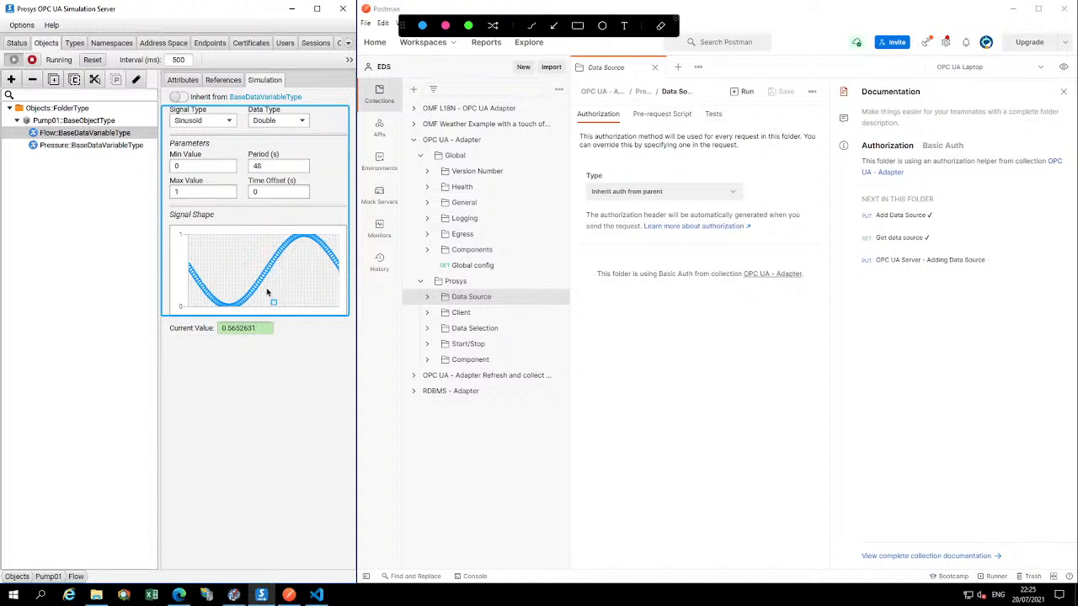
key("Escape")
Examine the Pressure variable's simulation settings and node attributes, highlighting its NodeId and DisplayName, and show the Flow variable's attributes
left_click(108, 146)
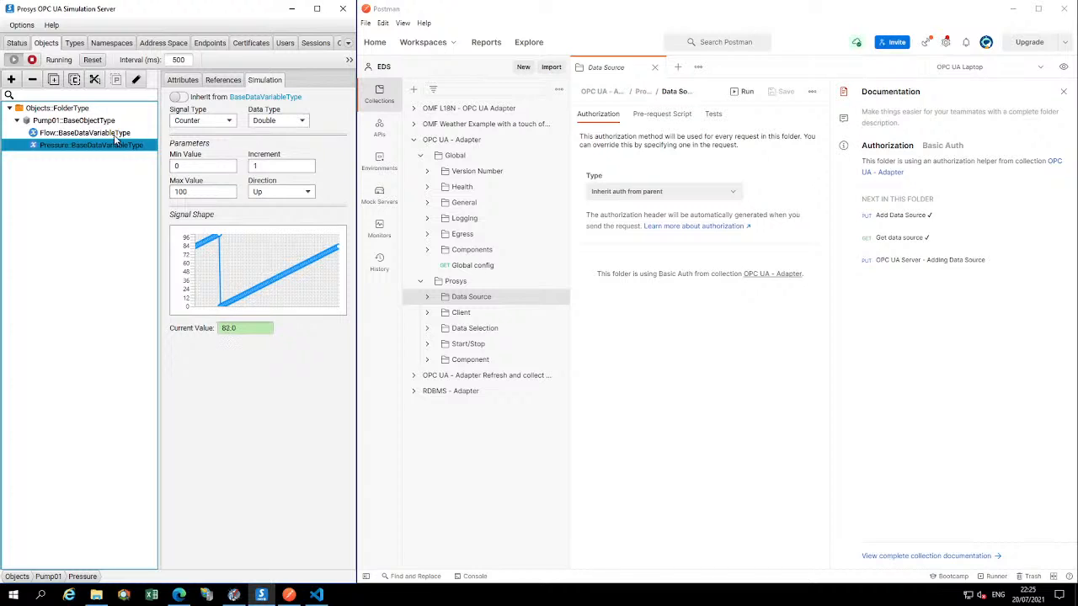
left_click(223, 81)
left_click(184, 80)
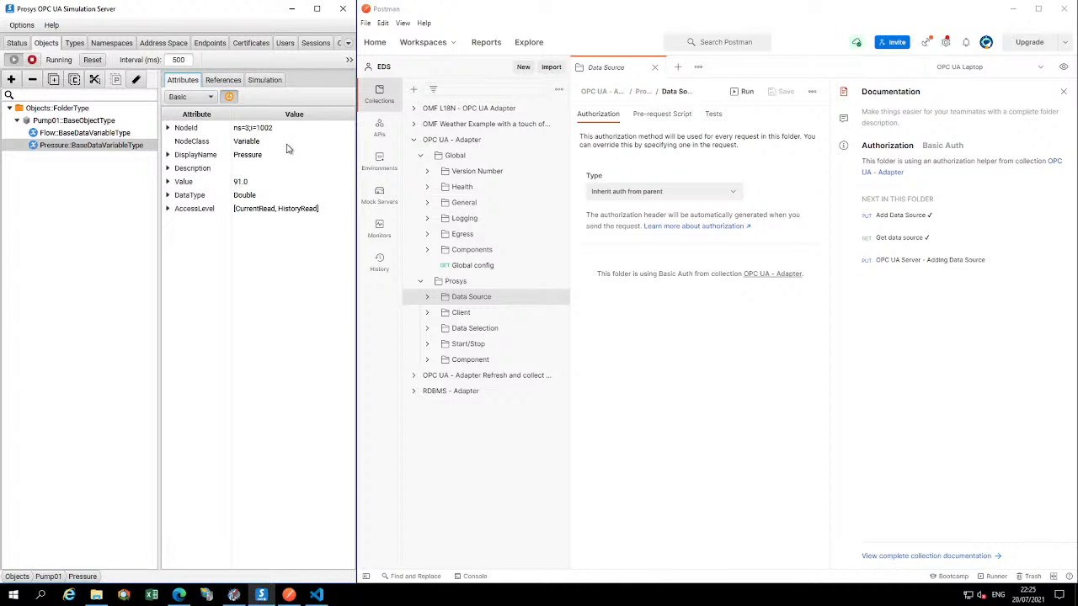
key("ctrl+shift+d")
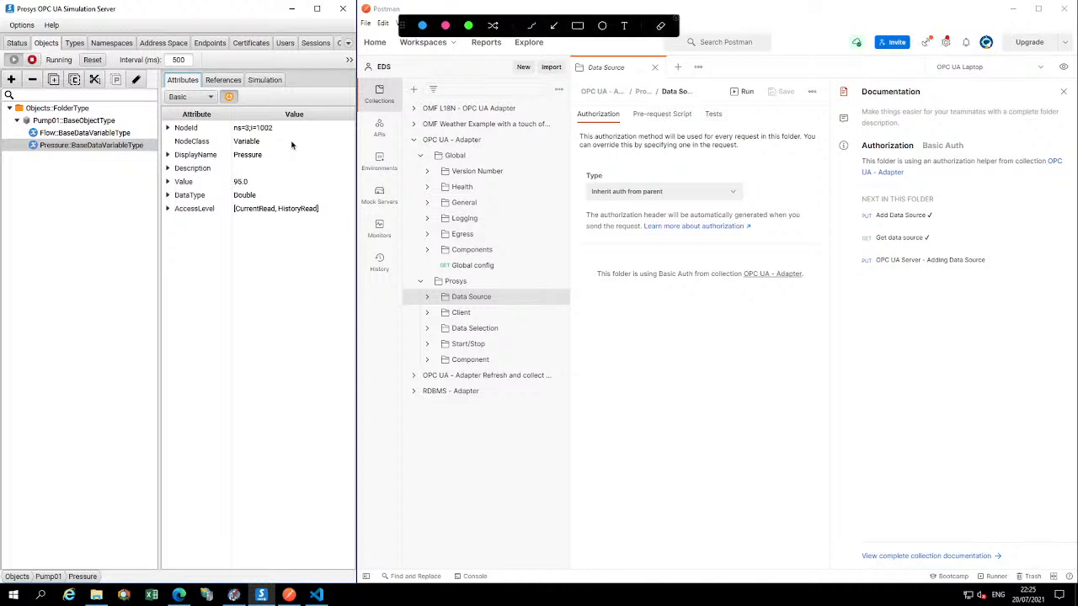
left_click_drag(157, 109, 304, 173)
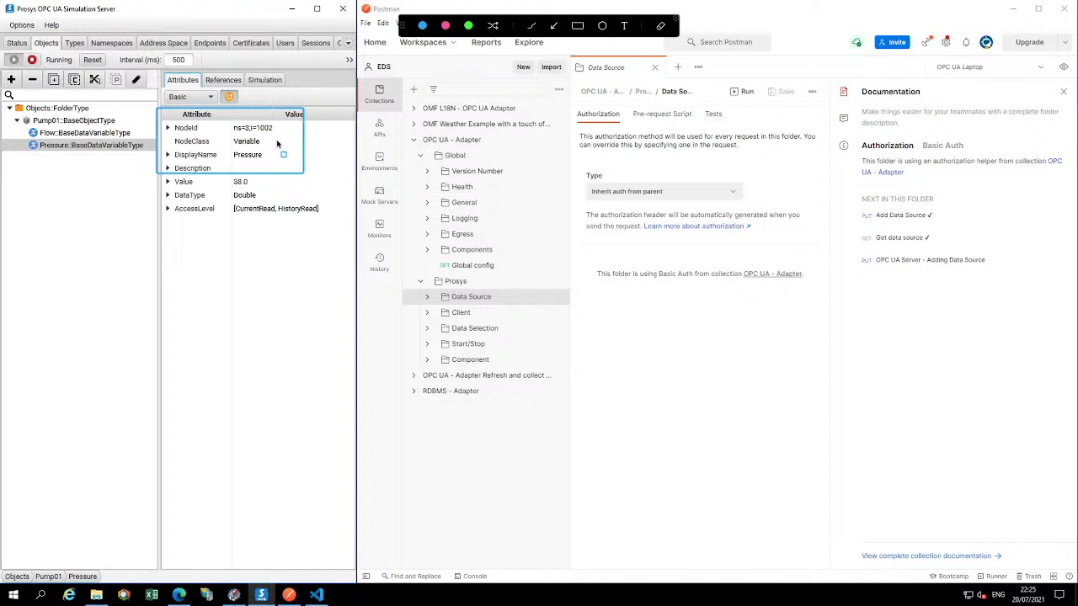
key("Escape")
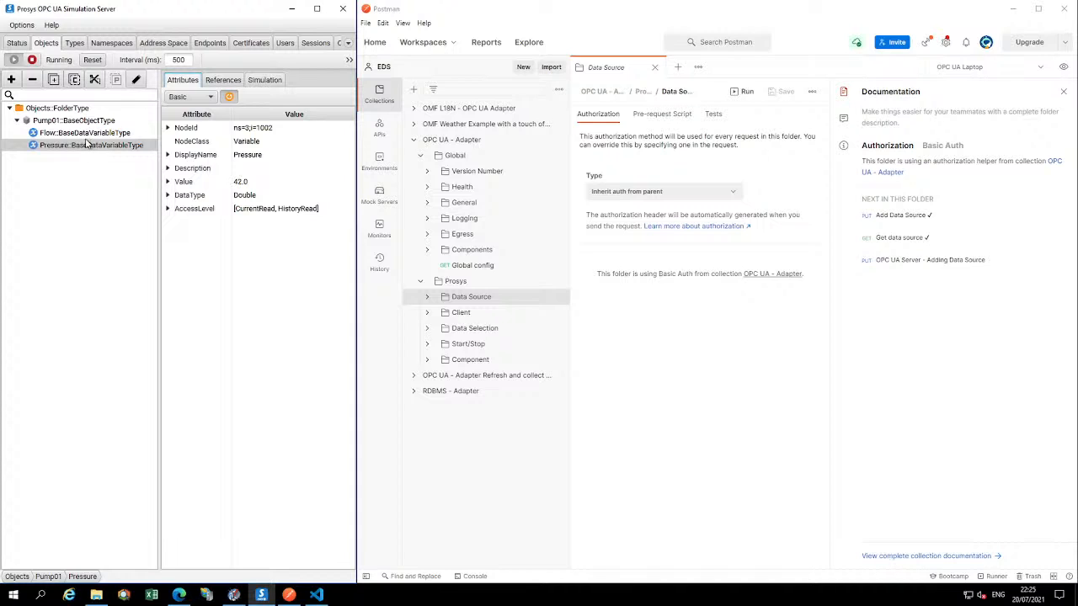
left_click(85, 144)
left_click(85, 135)
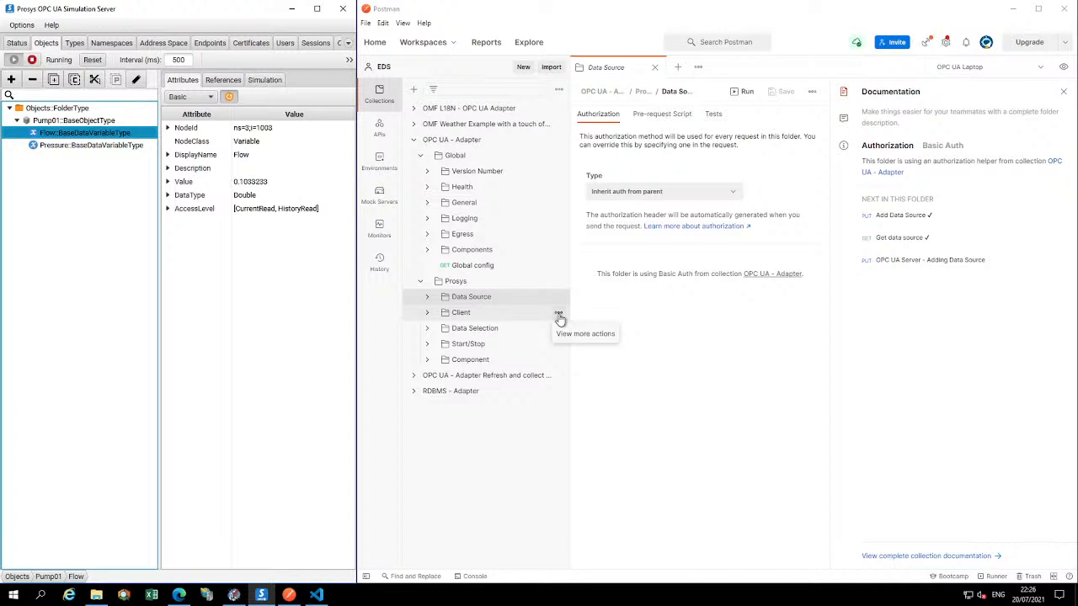
Switch to Postman, send the Get version details request, and highlight the Application Version line in the response
left_click(428, 171)
left_click(494, 195)
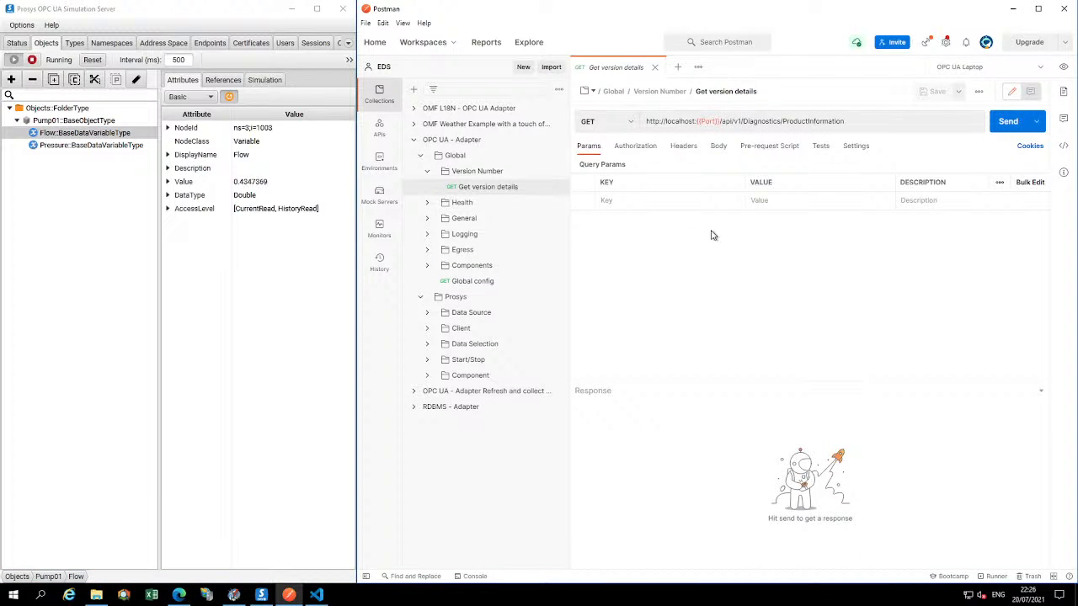
left_click(1008, 124)
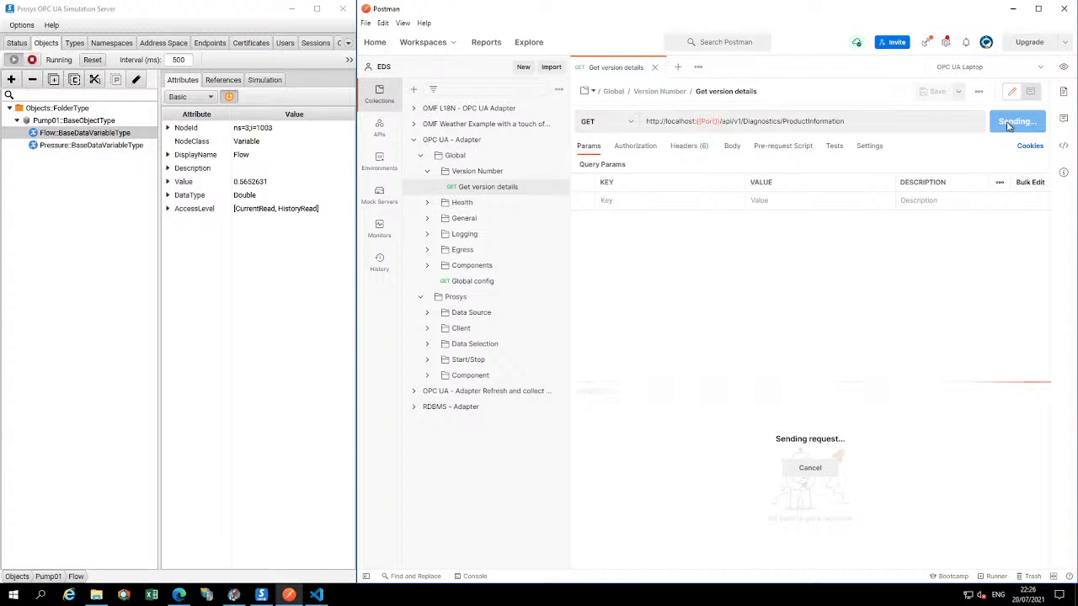
double_click(677, 122)
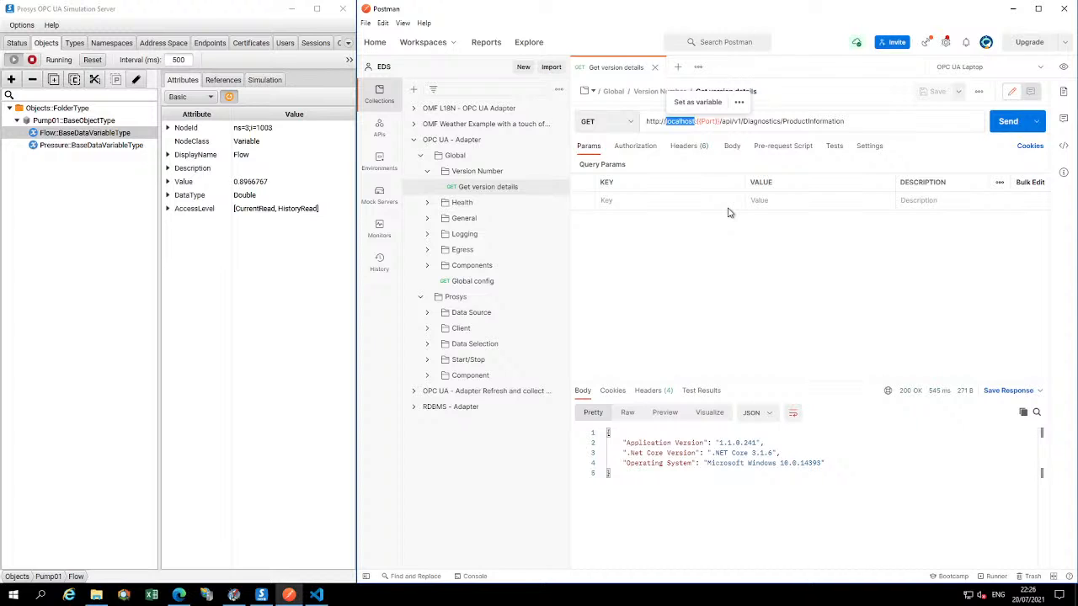
left_click(794, 121)
double_click(794, 121)
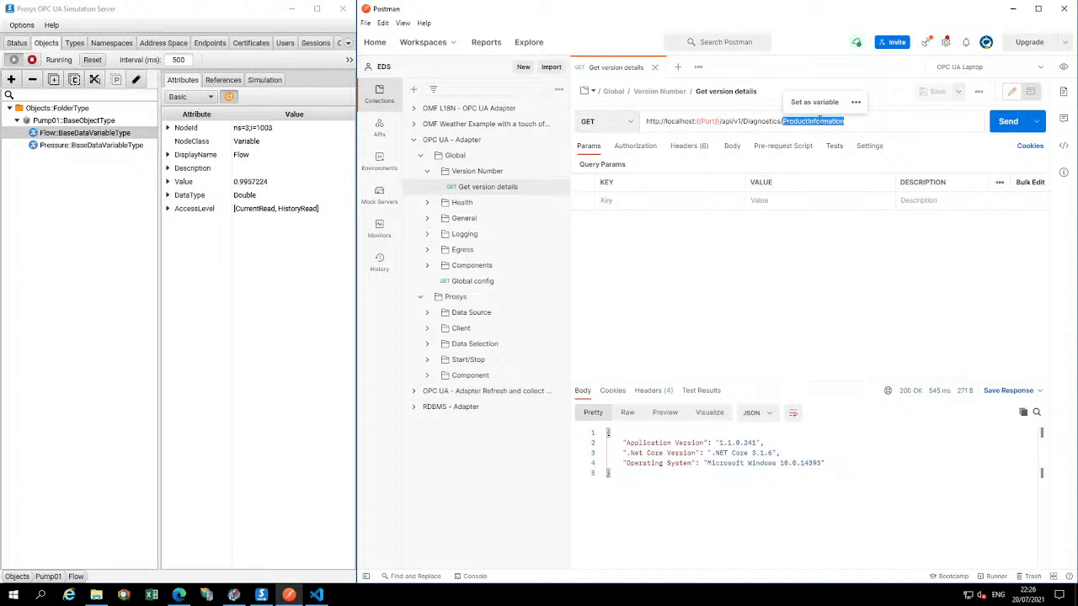
left_click_drag(777, 442, 605, 448)
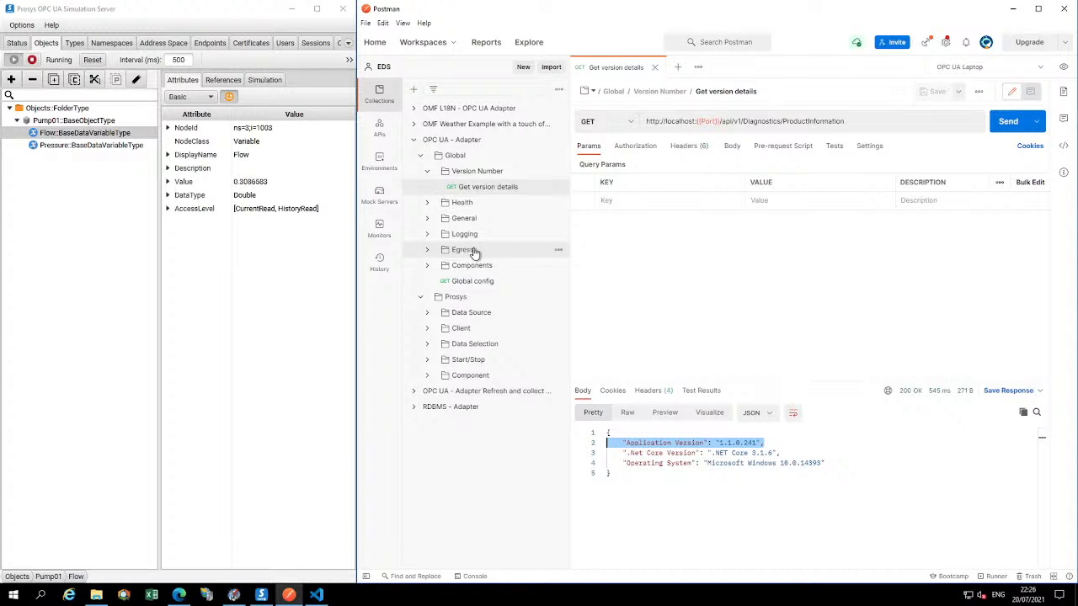
Send the Get data source request from the Prosys Data Source folder
left_click(444, 317)
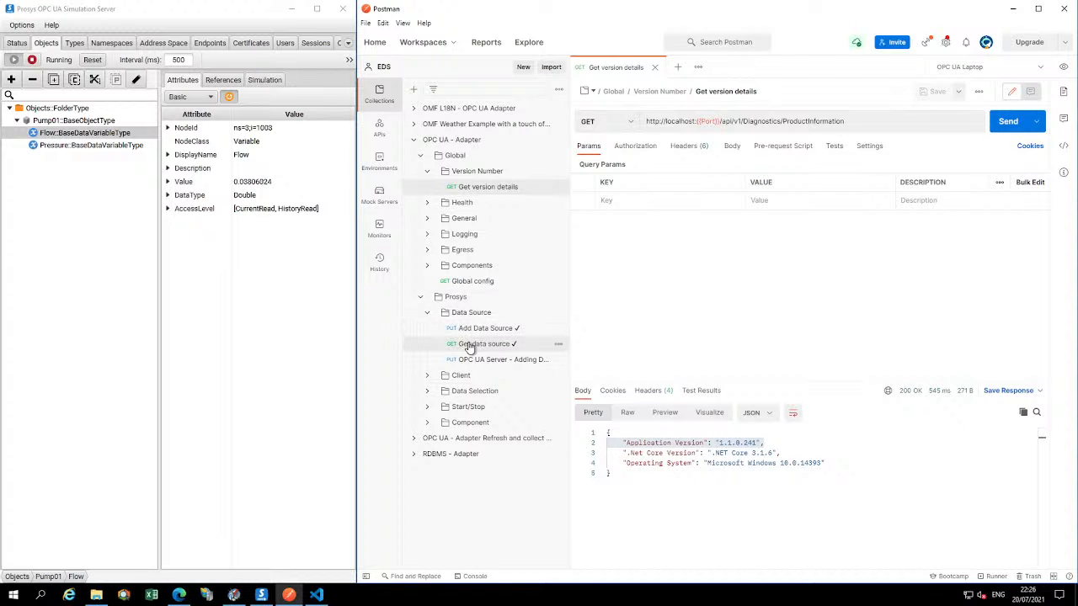
left_click(459, 345)
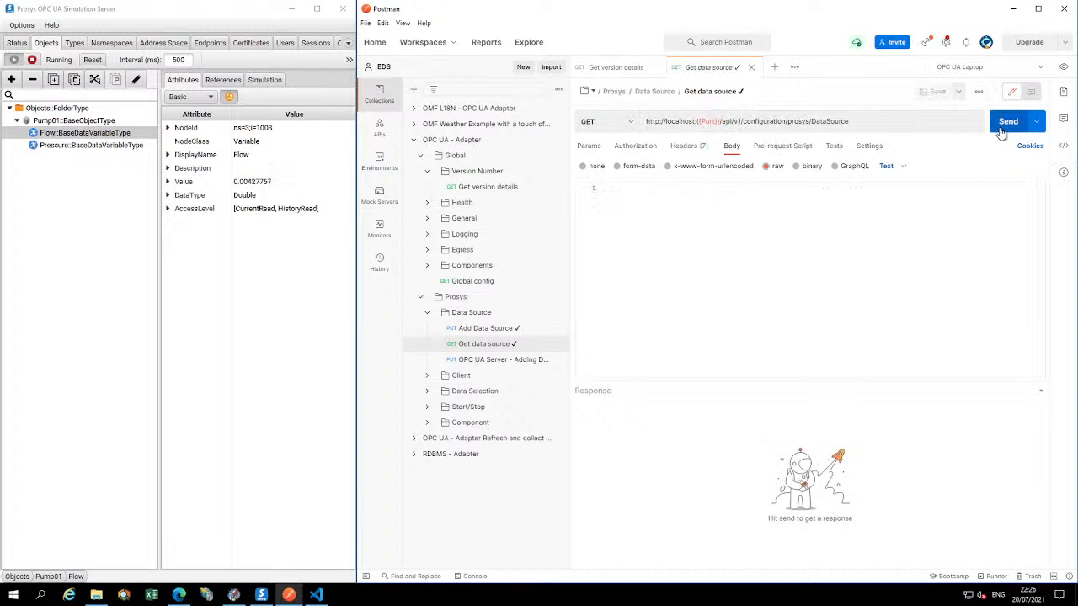
left_click(1001, 128)
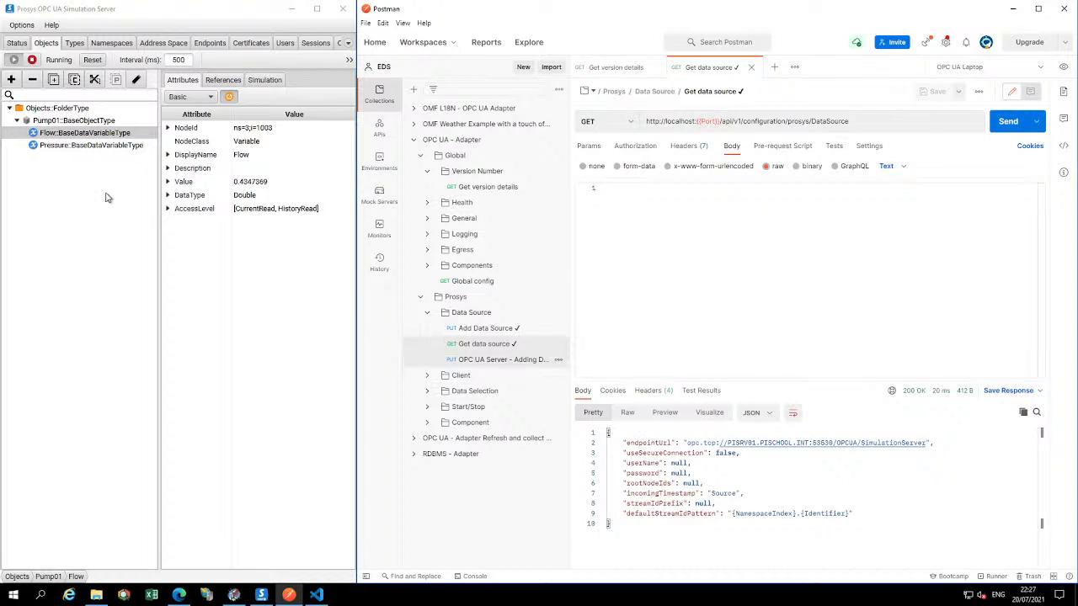
Compare the simulation server's UA TCP connection address with the endpointUrl in the response, and point out the default stream ID pattern
left_click(17, 42)
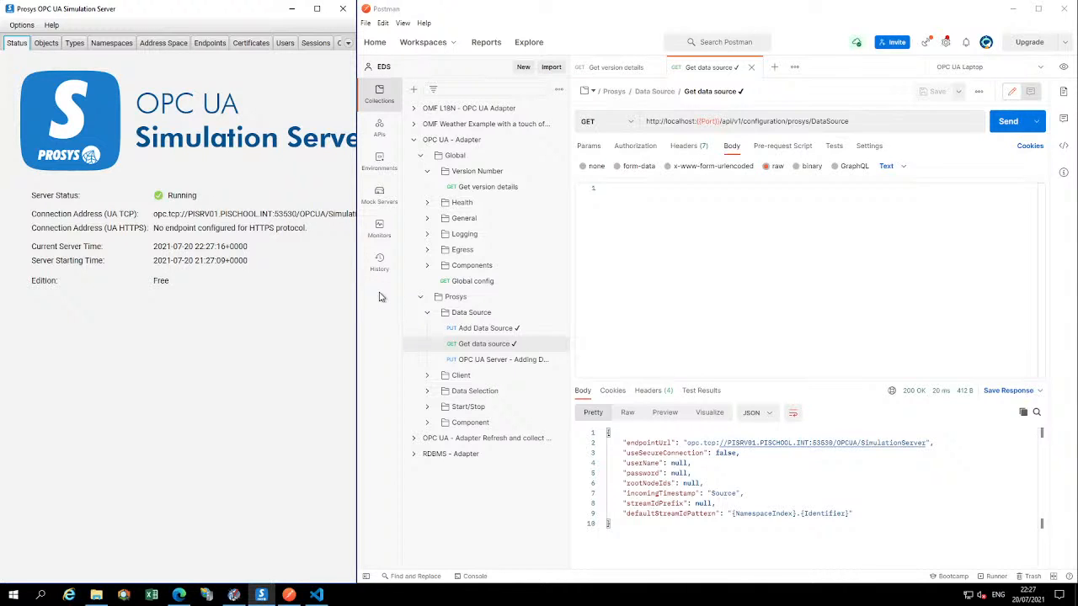
key("ctrl+a")
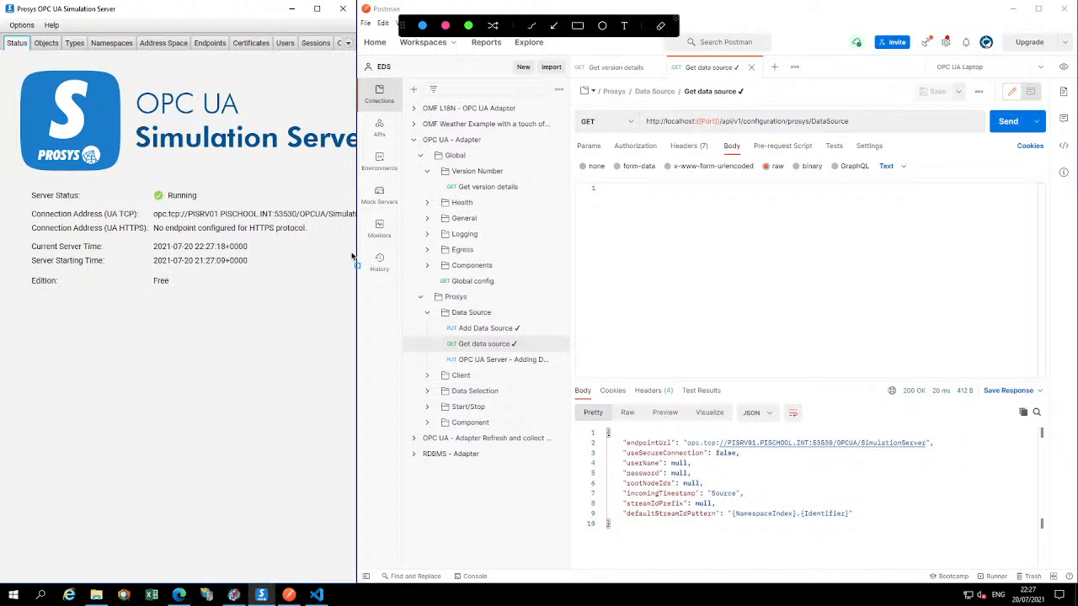
left_click_drag(325, 215, 725, 438)
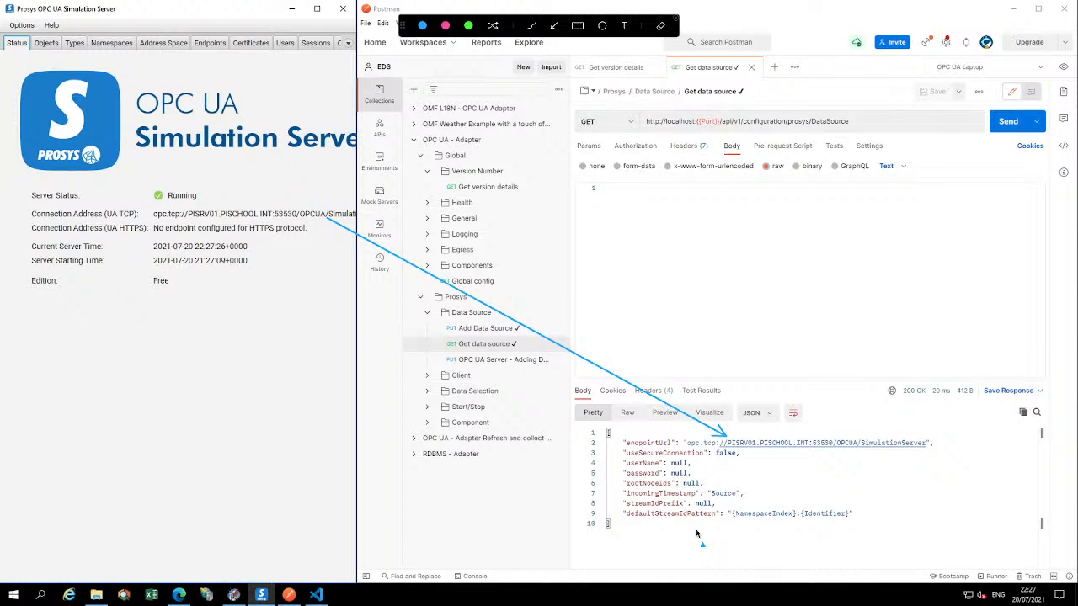
key("Escape")
key("ctrl+a")
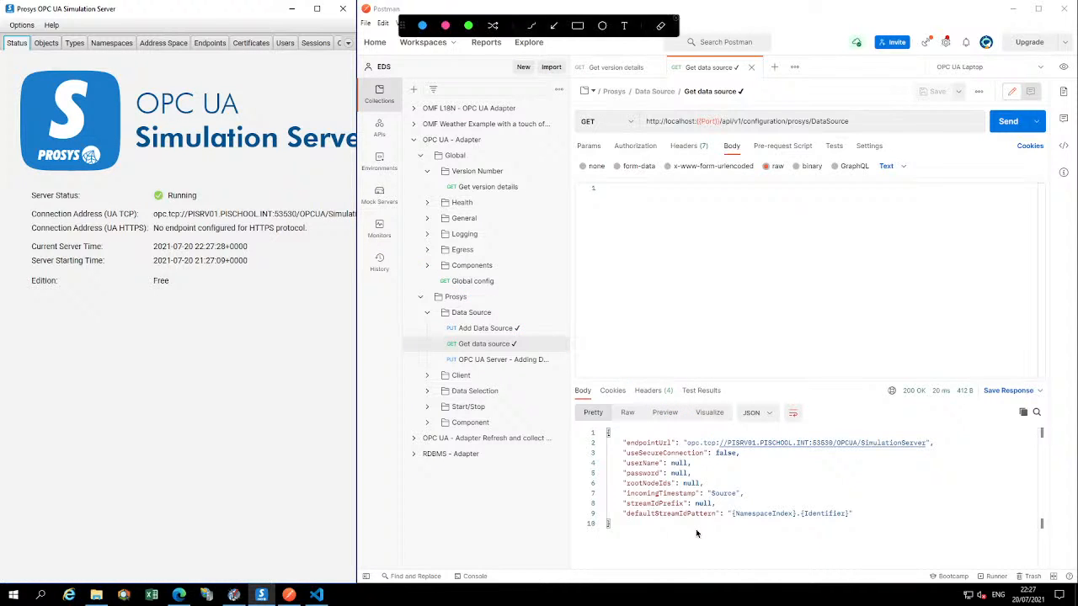
left_click_drag(695, 544, 742, 524)
left_click_drag(563, 261, 474, 299)
Bring back the simulation server's Objects view, send the Get Current Data Selection request and enlarge its response area
left_click(47, 43)
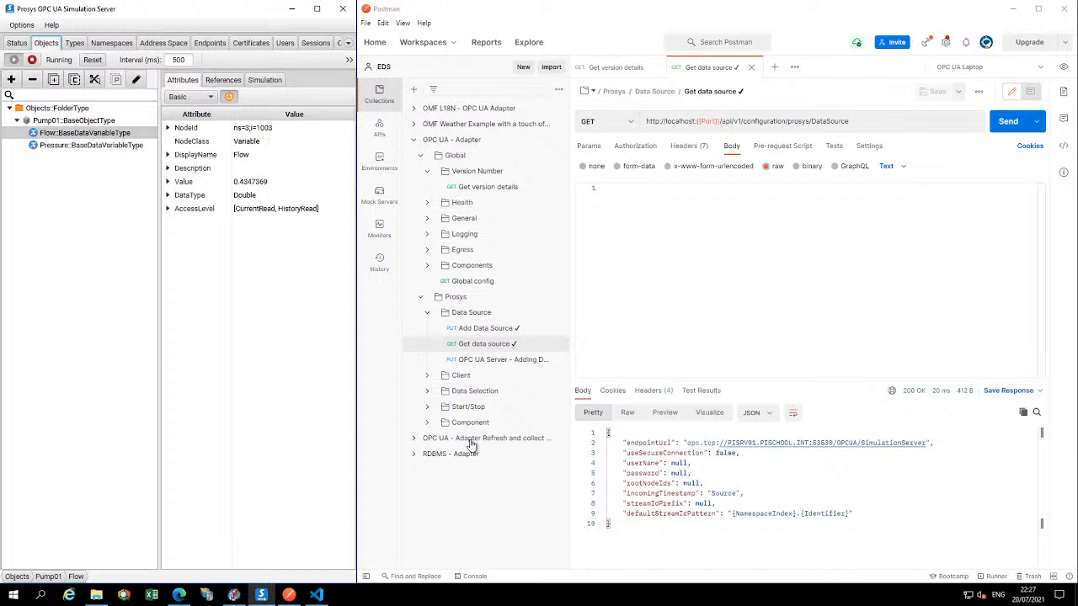
left_click(429, 394)
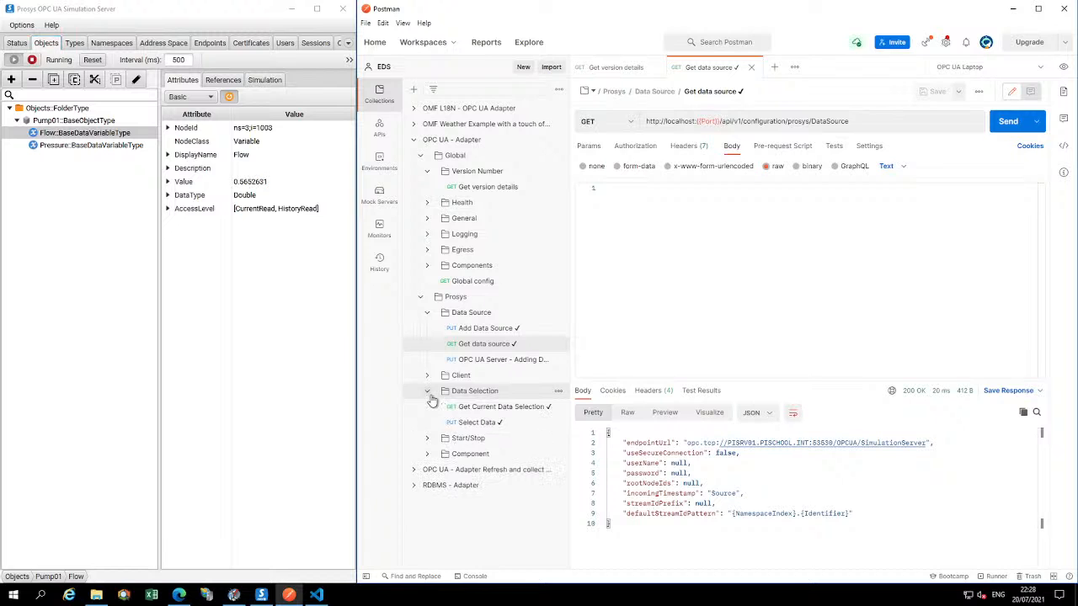
left_click(500, 408)
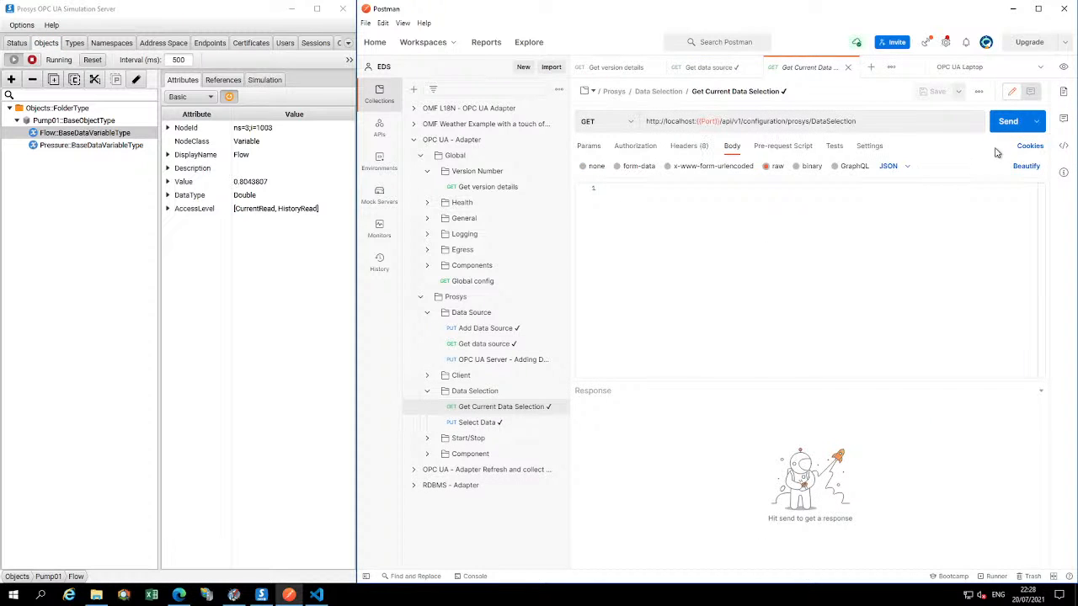
left_click(1005, 126)
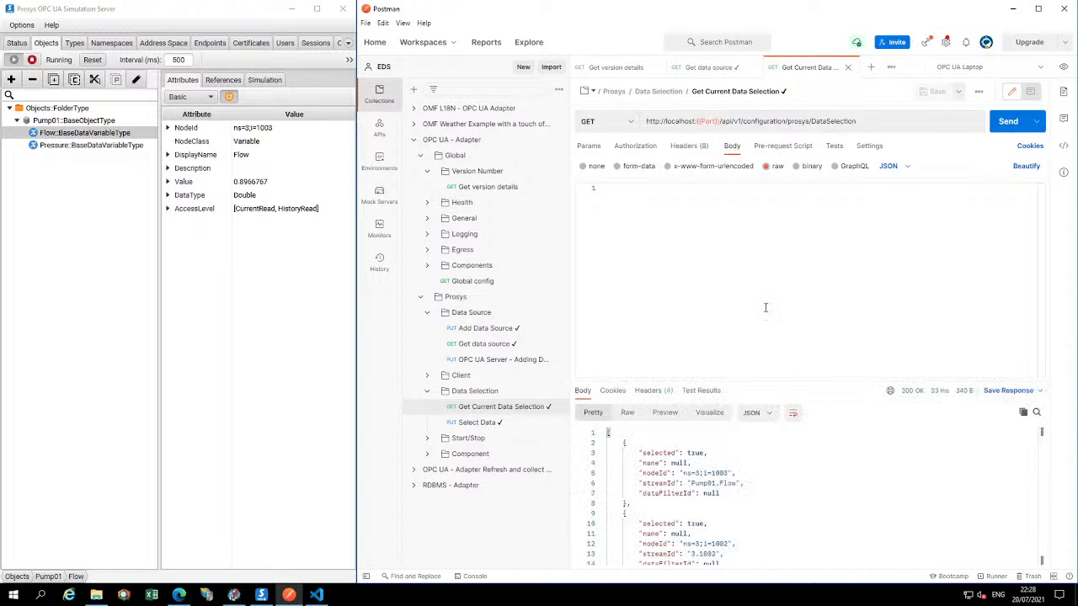
left_click_drag(789, 326, 788, 249)
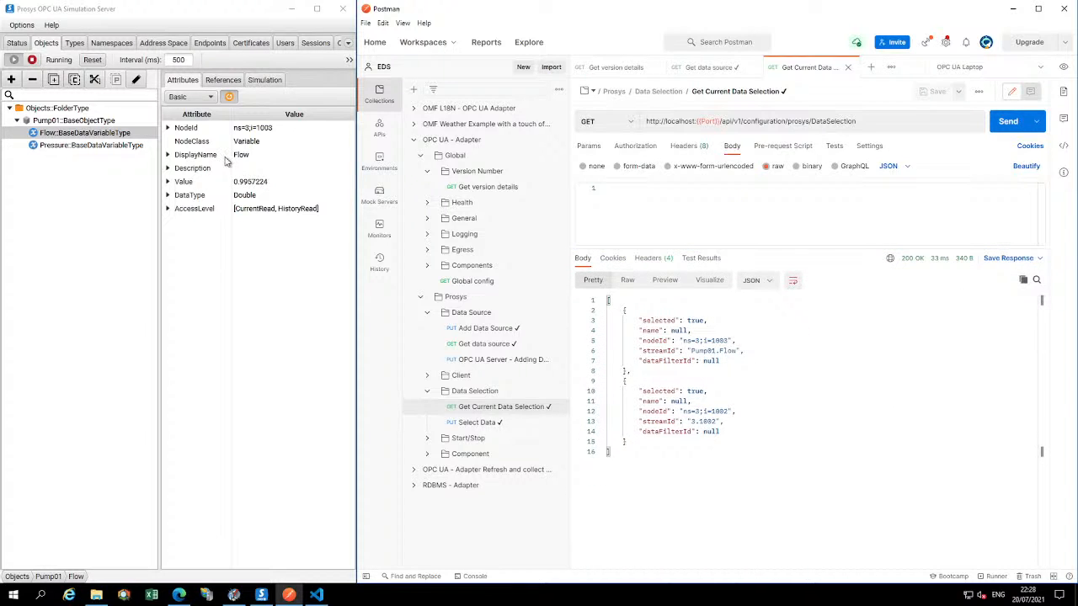
Match the Flow and Pressure variables to their data selection entries with arrows, marking the selected, nodeId and streamId values
left_click(182, 163)
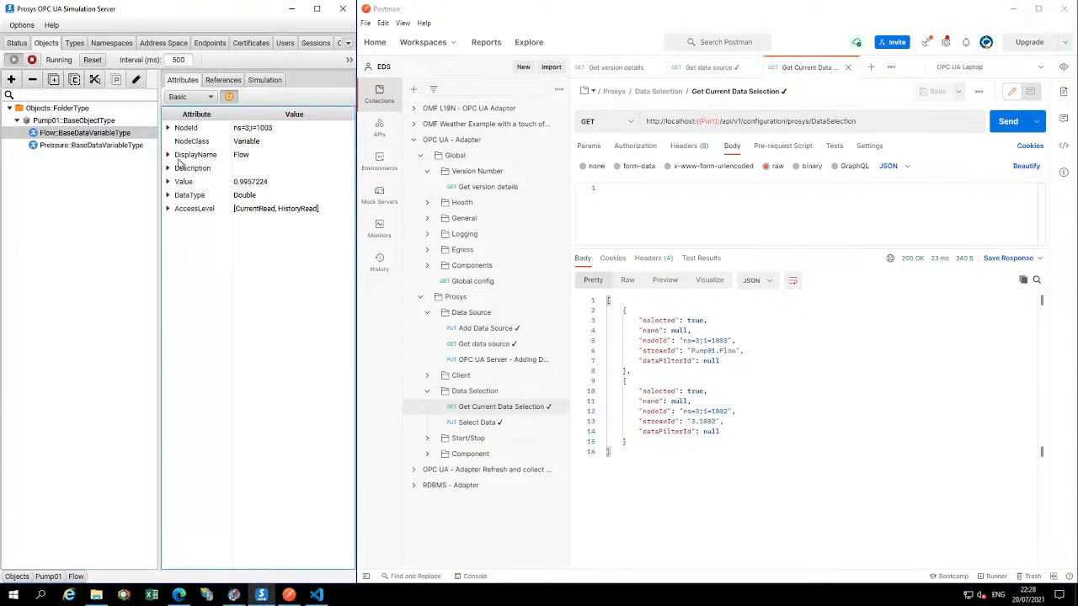
key("ctrl+shift+d")
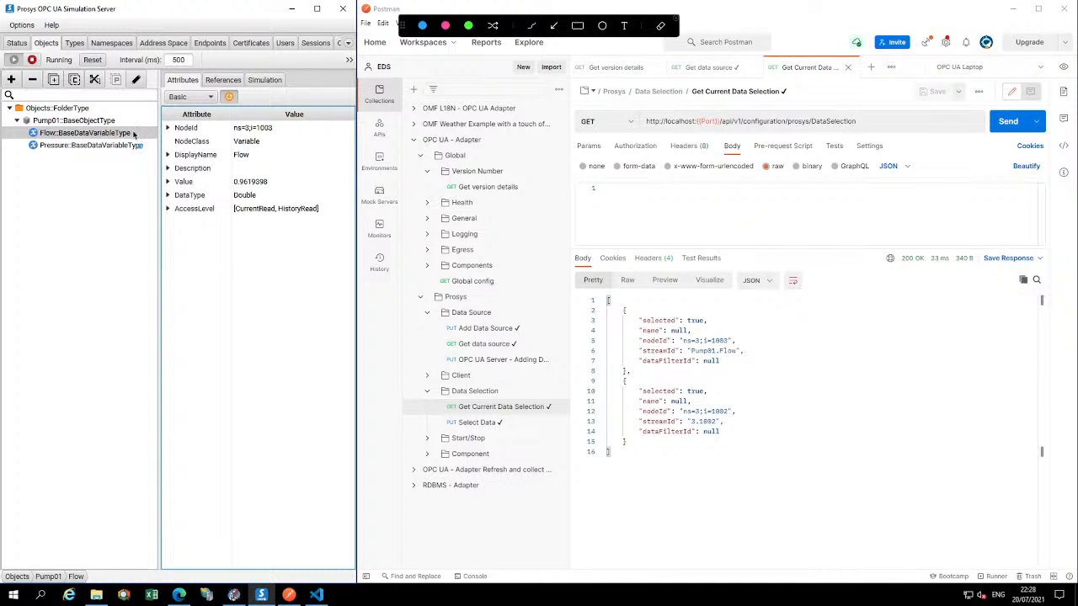
mouse_move(132, 133)
left_mouse_down()
mouse_move(528, 262)
mouse_move(624, 321)
left_mouse_up()
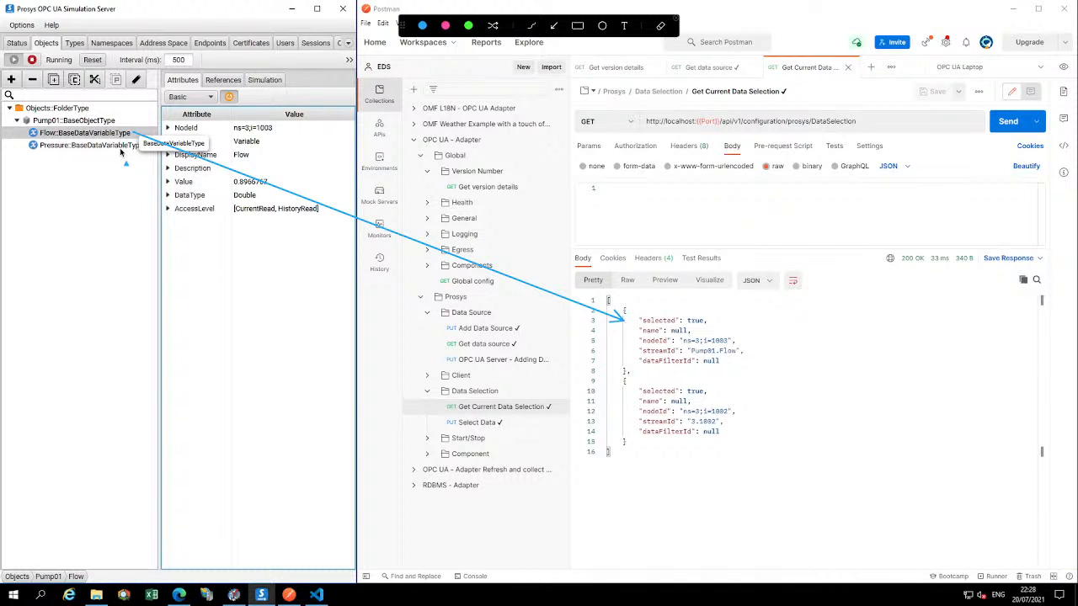
left_click_drag(135, 150, 615, 405)
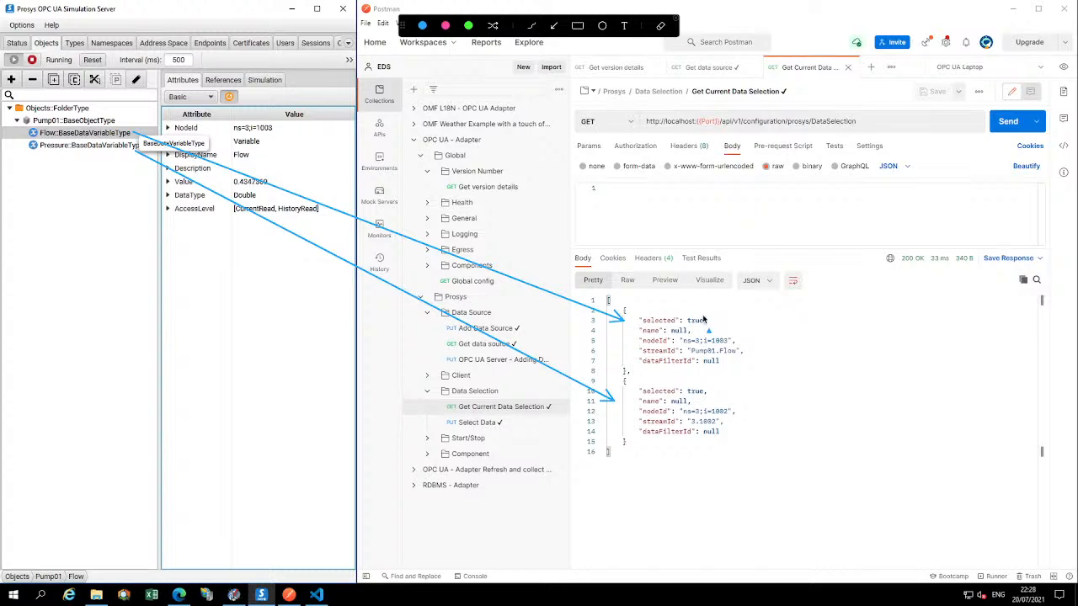
mouse_move(752, 312)
left_mouse_down()
mouse_move(712, 323)
mouse_move(747, 337)
mouse_move(736, 342)
left_mouse_up()
left_click_drag(776, 351, 746, 355)
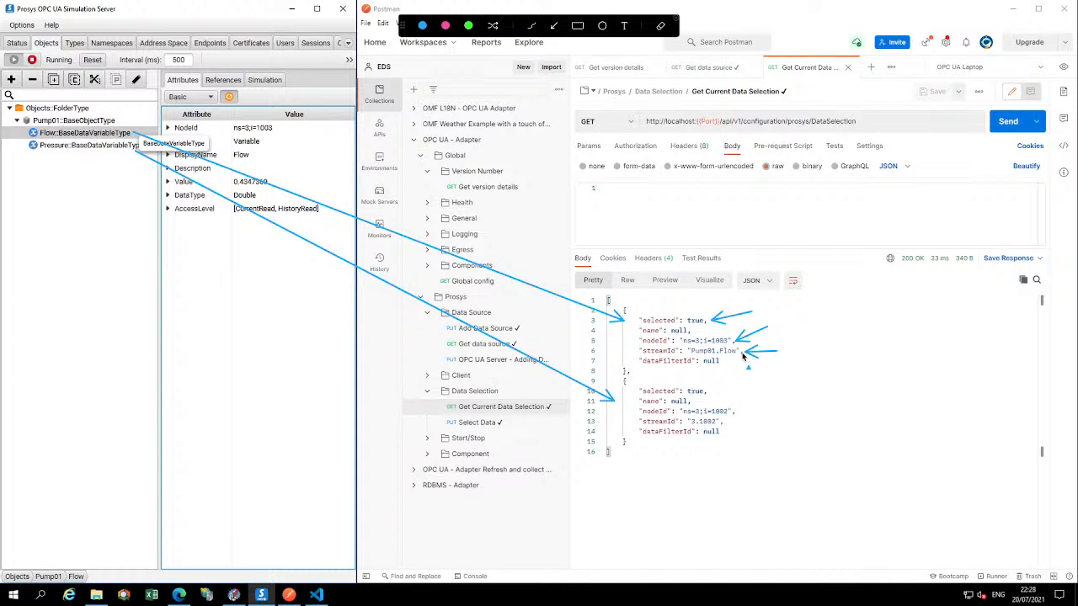
left_click_drag(777, 429, 727, 427)
key("Escape")
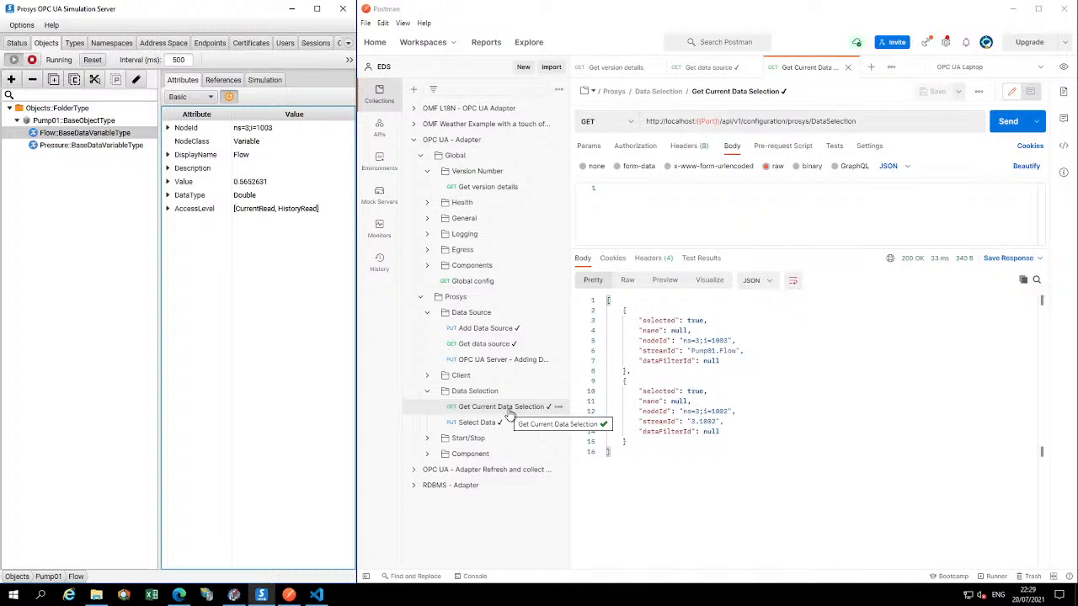
Send the Verify OMF egress request from the Global Egress folder and enlarge its response area
left_click(432, 254)
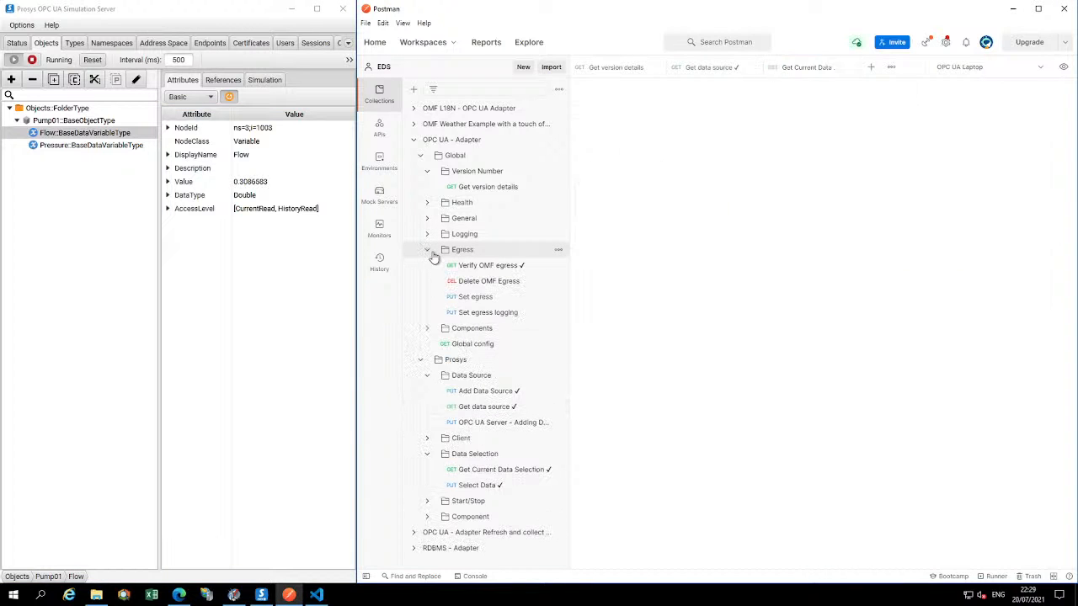
left_click(485, 267)
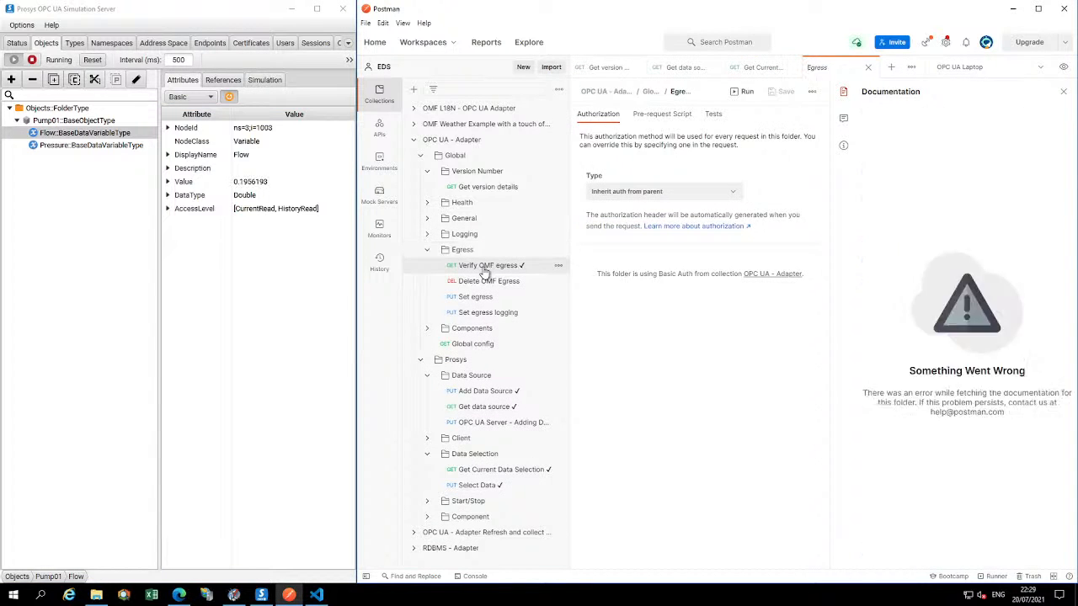
left_click(1017, 122)
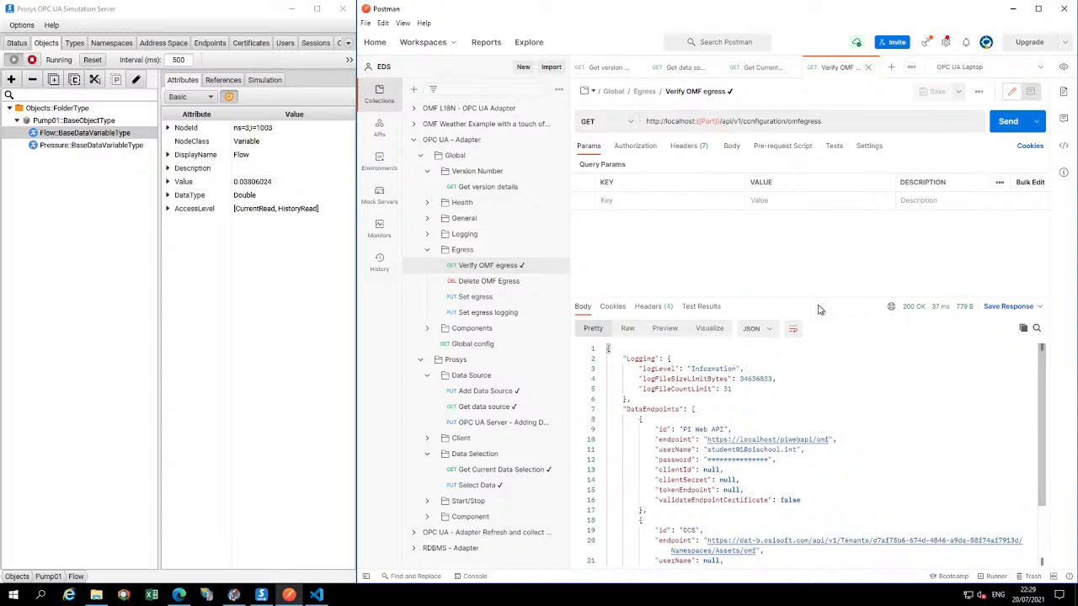
left_click_drag(817, 298, 817, 241)
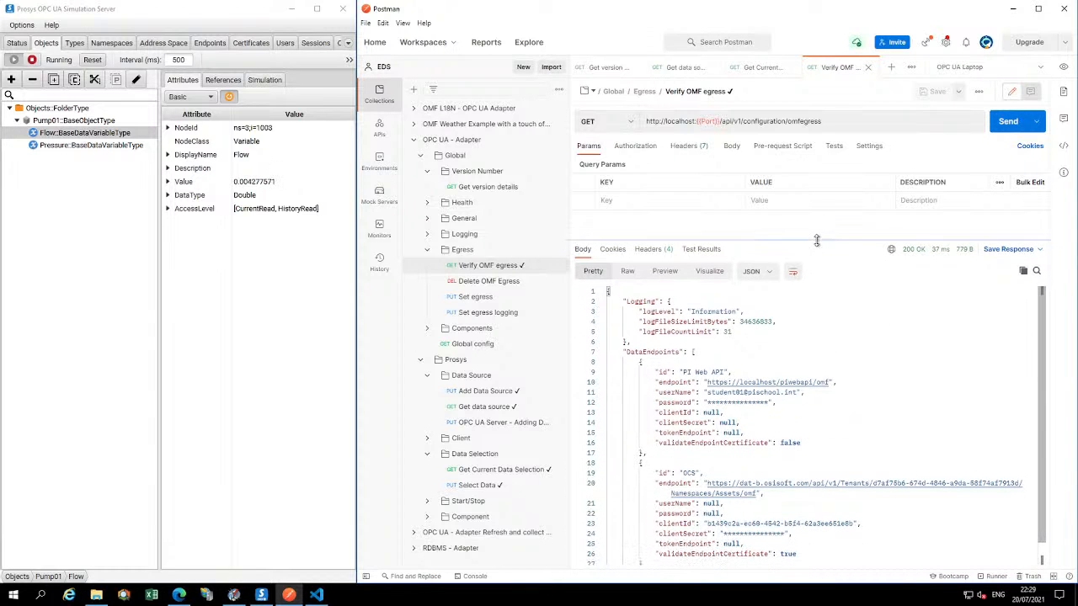
Point out the PI Web API and OCS endpoint addresses in the egress response with arrows, and clear the annotations
key("ctrl+shift+d")
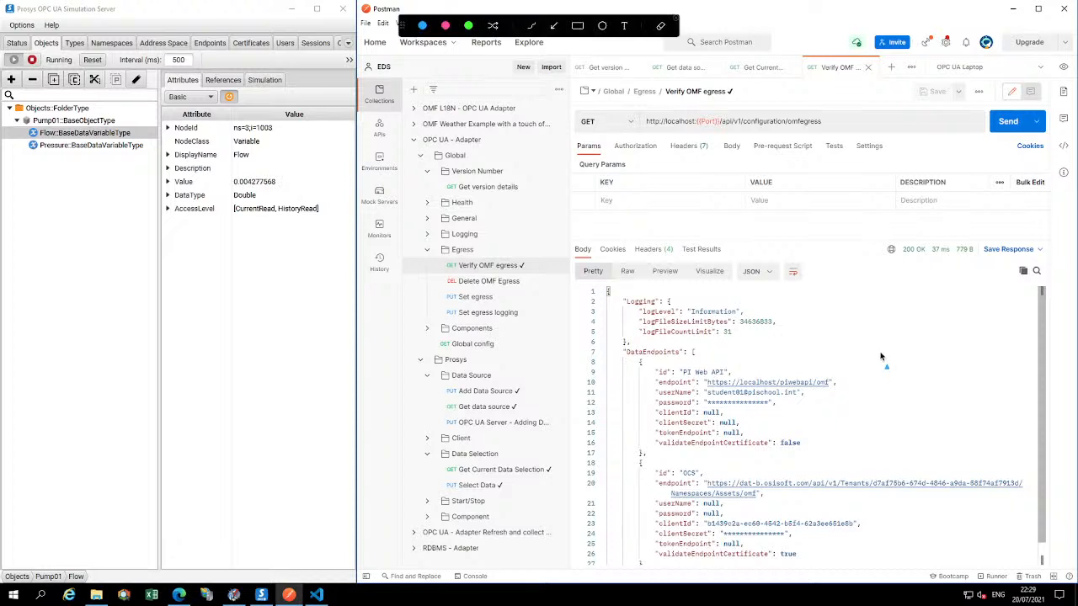
left_click_drag(882, 352, 839, 378)
left_click_drag(937, 413, 892, 477)
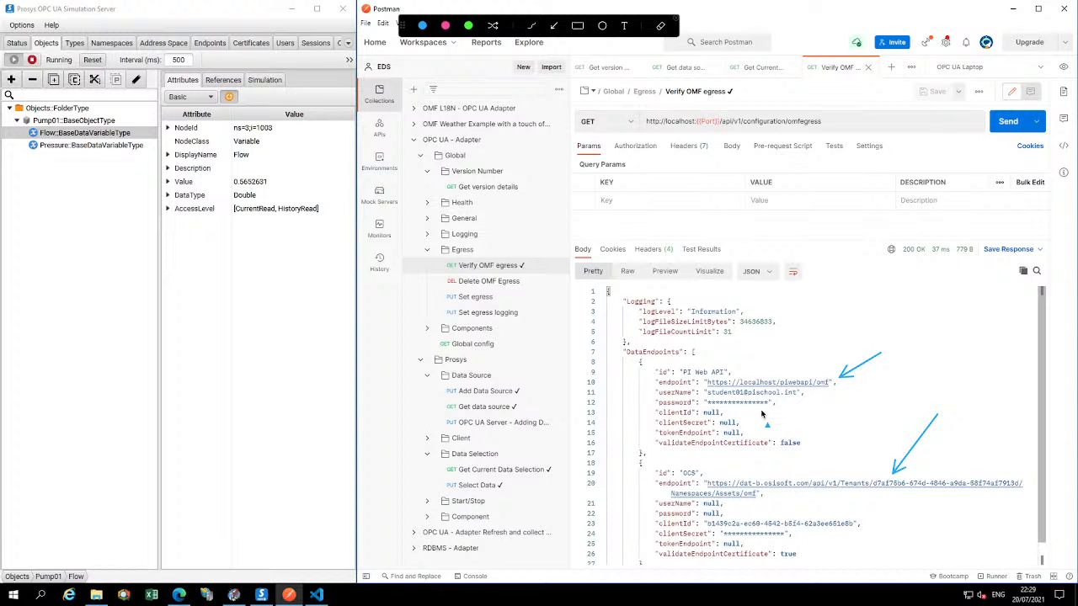
key("Escape")
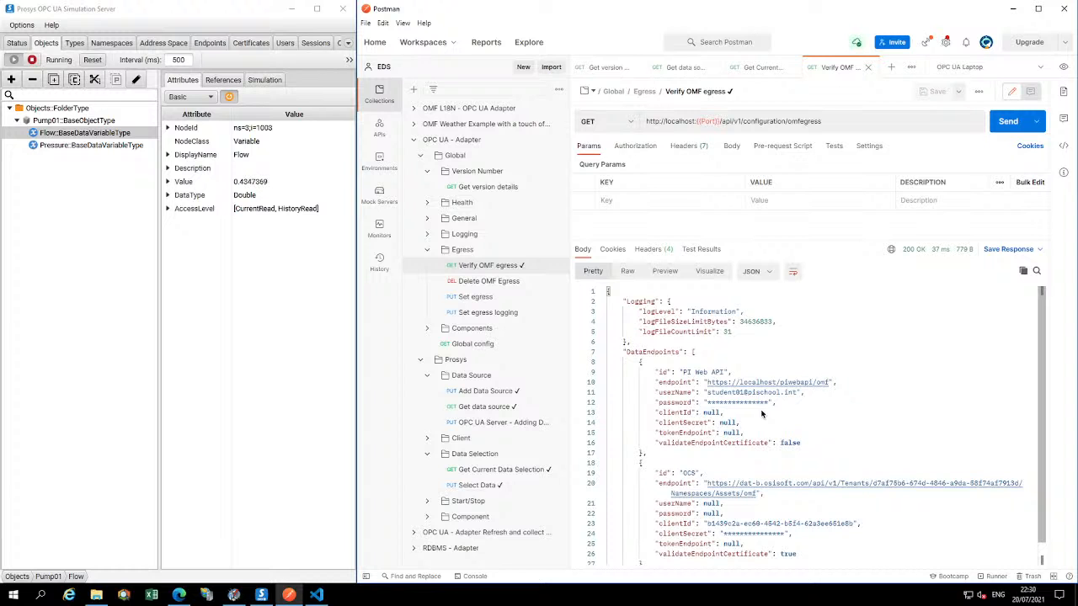
Switch to the browser and compare the Prosys pressure and flow trends in PI Vision with those in OSIsoft Cloud Services
left_click(179, 596)
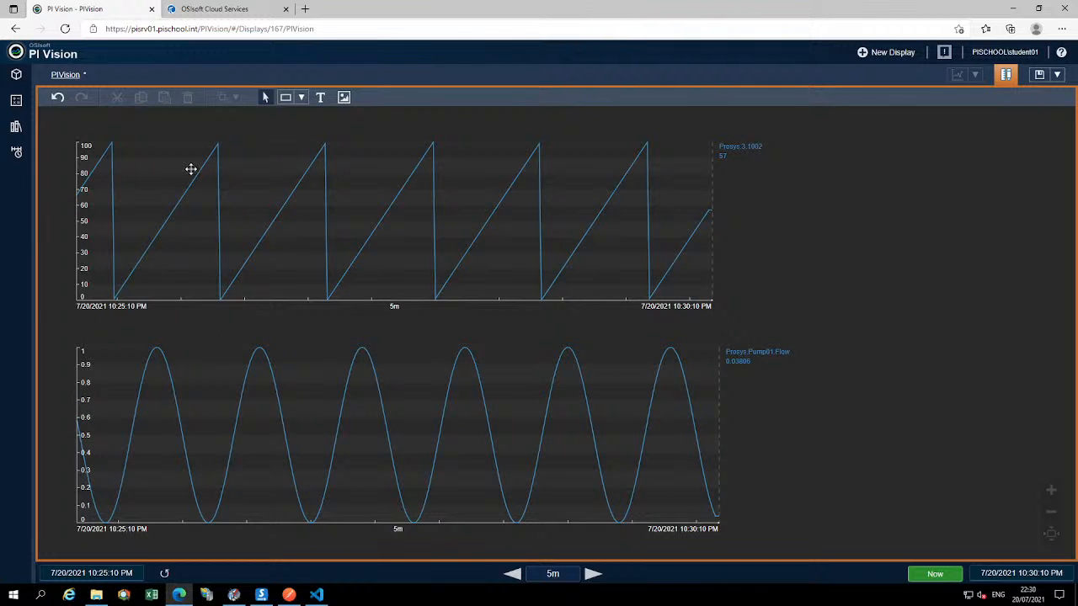
left_click(239, 10)
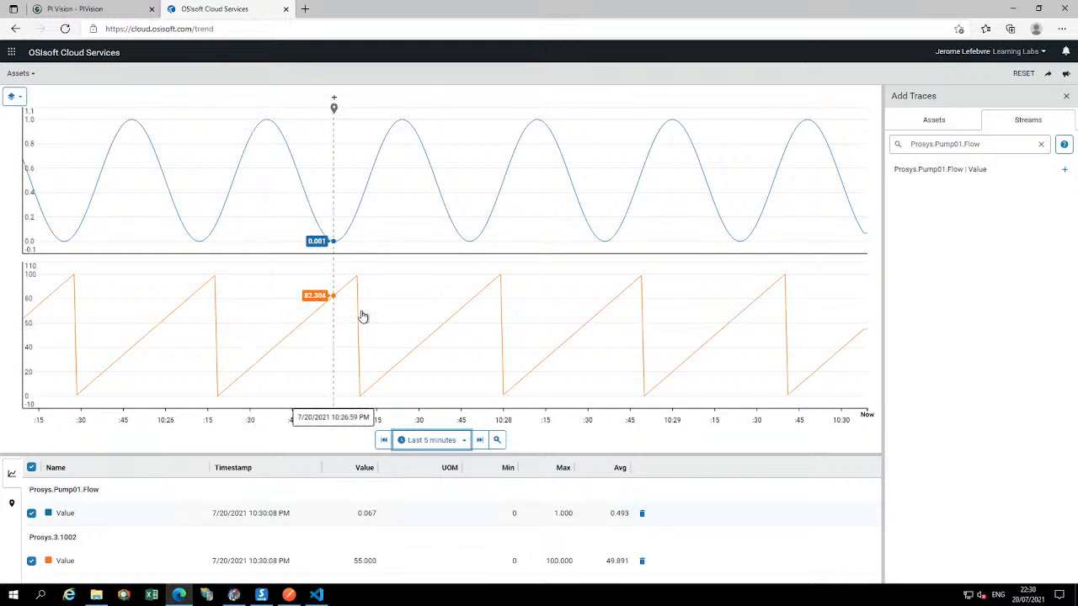